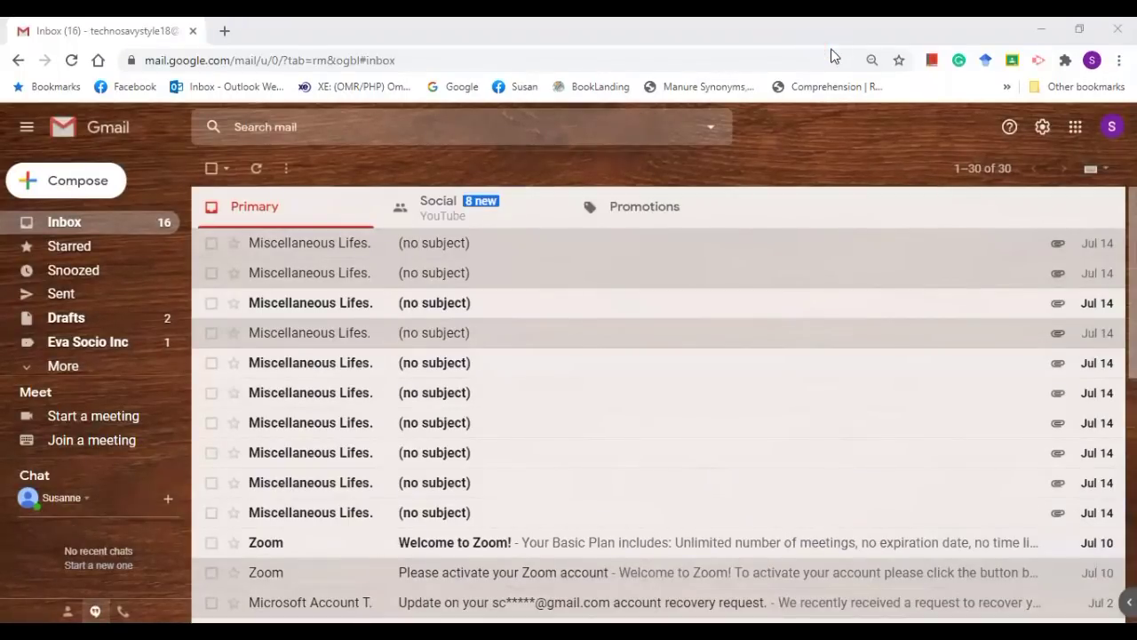
# - Open YouTube from the Google apps grid, then Manage your Google Account from its avatar menu
pyautogui.click(101, 154)
pyautogui.click(1078, 130)
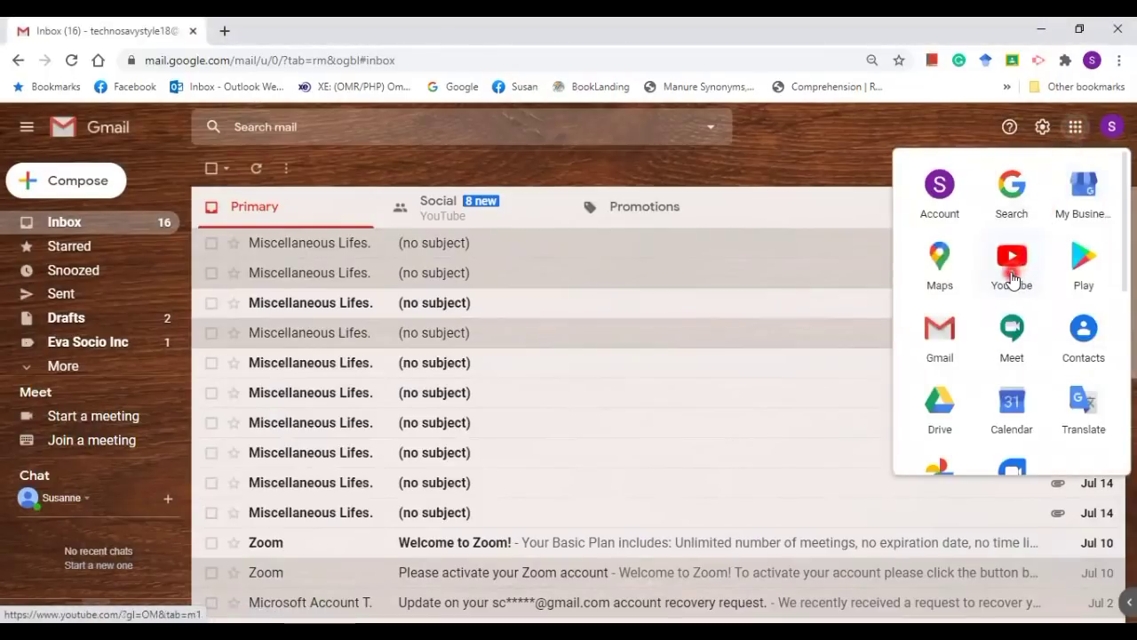
pyautogui.click(1013, 278)
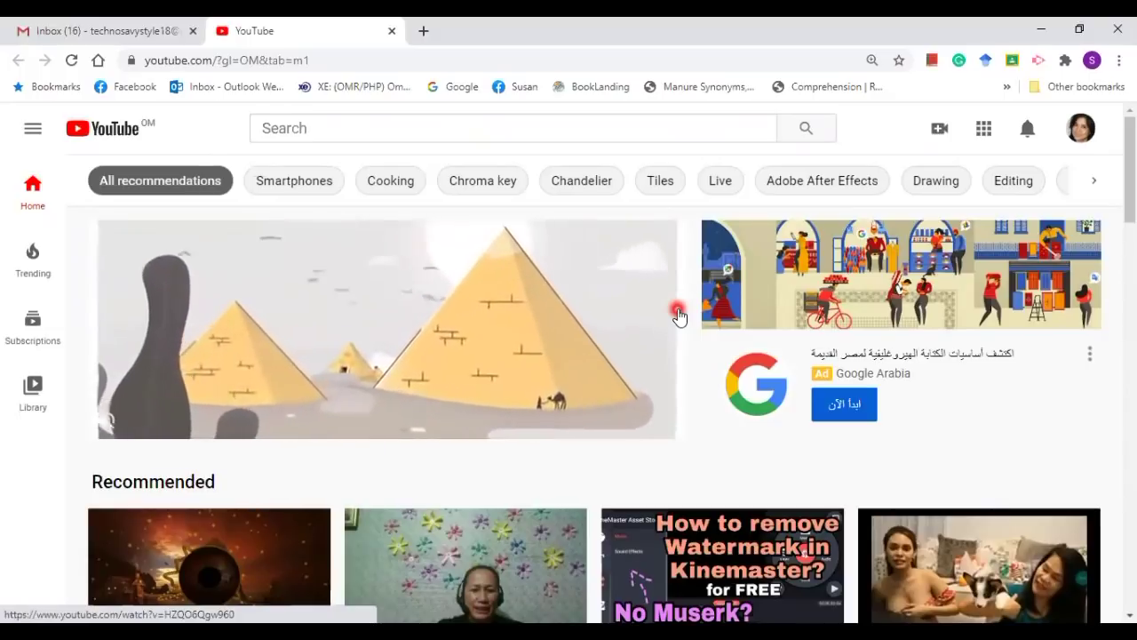
pyautogui.click(1082, 133)
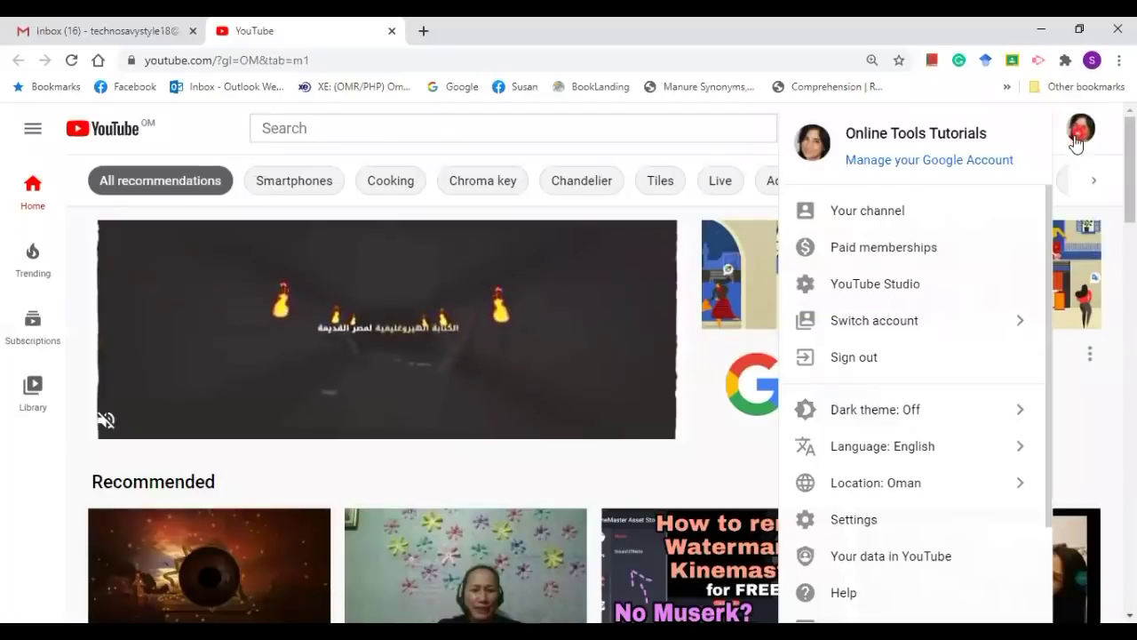
pyautogui.click(905, 164)
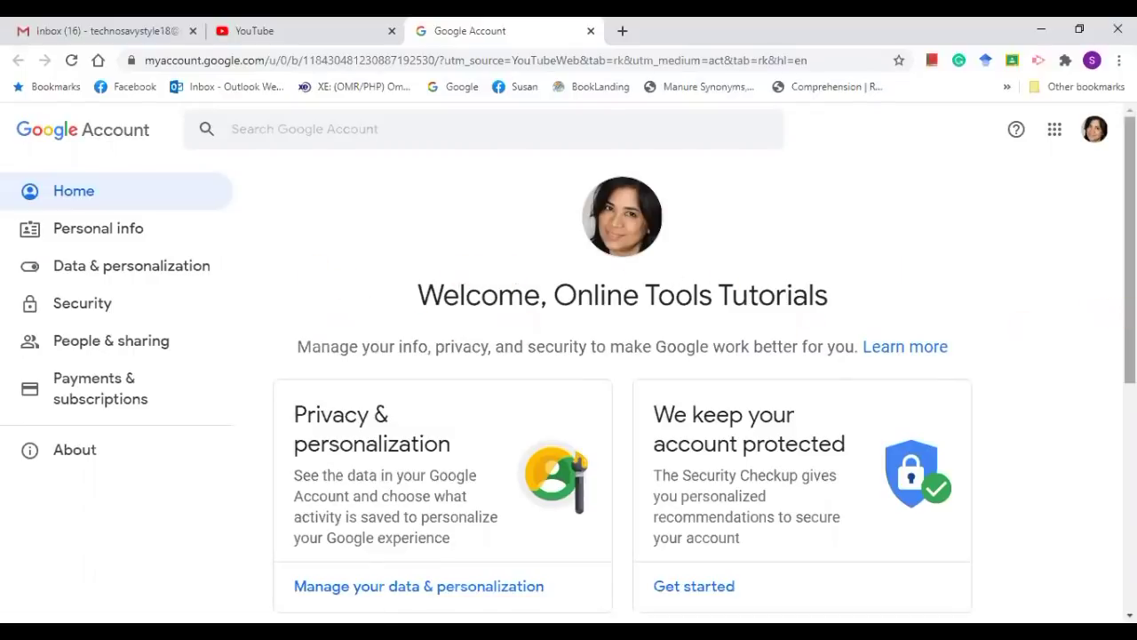
# - Find the Privacy Checkup card on the Google Account page and start the checkup
pyautogui.scroll(-1, 1130, 267)
pyautogui.click(1127, 521)
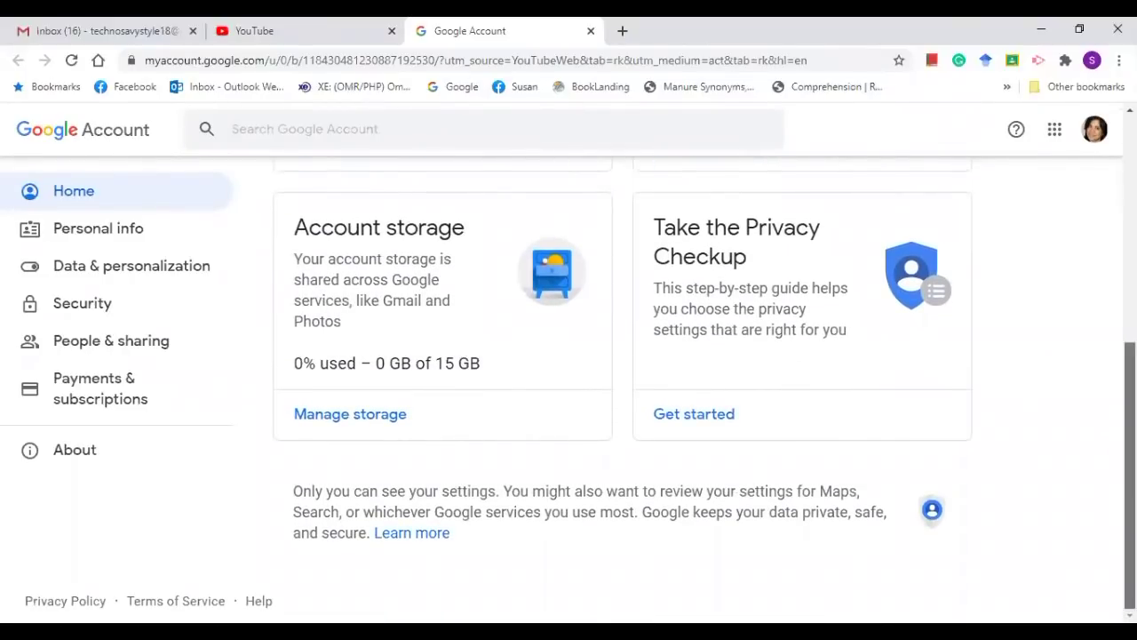
pyautogui.scroll(4, 1127, 480)
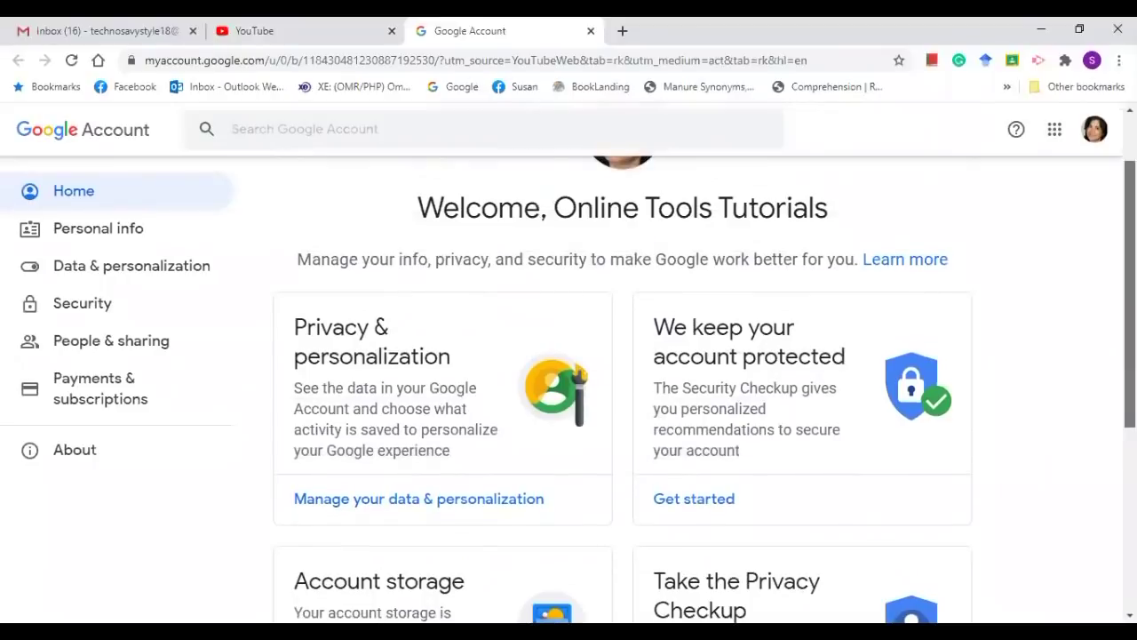
pyautogui.scroll(-2, 1127, 480)
pyautogui.scroll(-1, 622, 382)
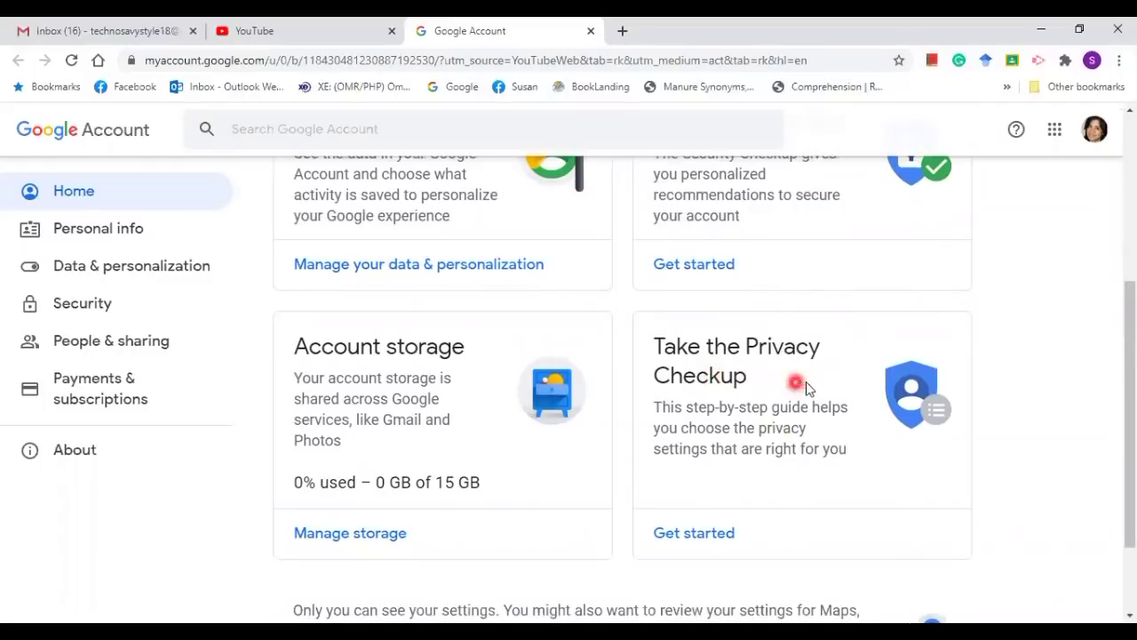
pyautogui.click(696, 533)
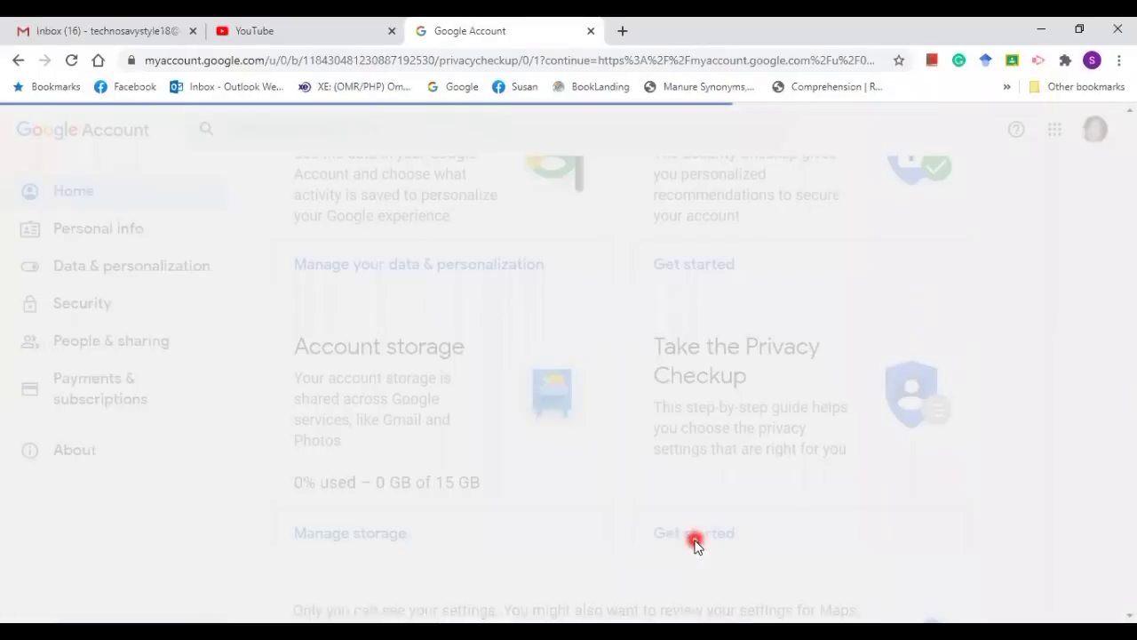
# - Review Web & App Activity, Location History and YouTube History in the checkup
pyautogui.scroll(-3, 769, 449)
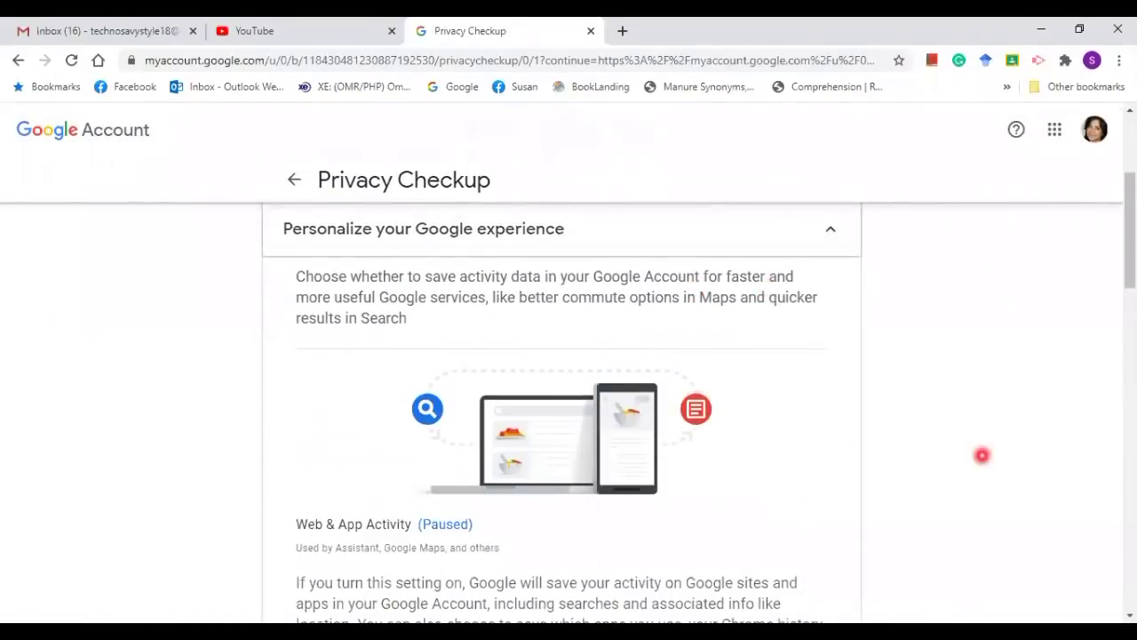
pyautogui.scroll(-6, 569, 440)
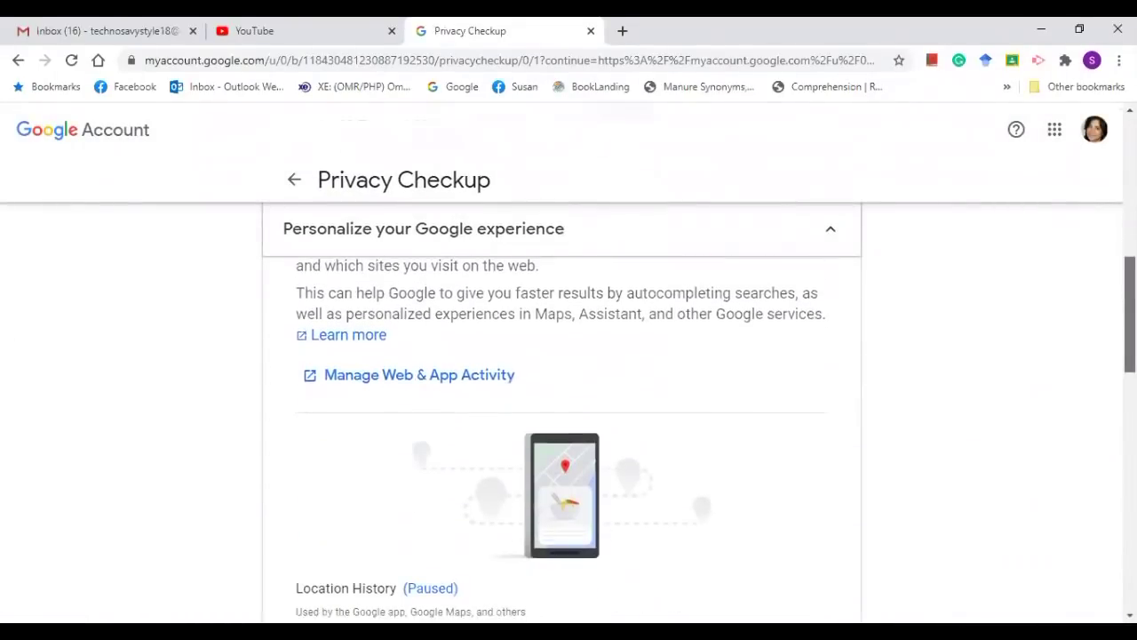
pyautogui.scroll(-4, 562, 427)
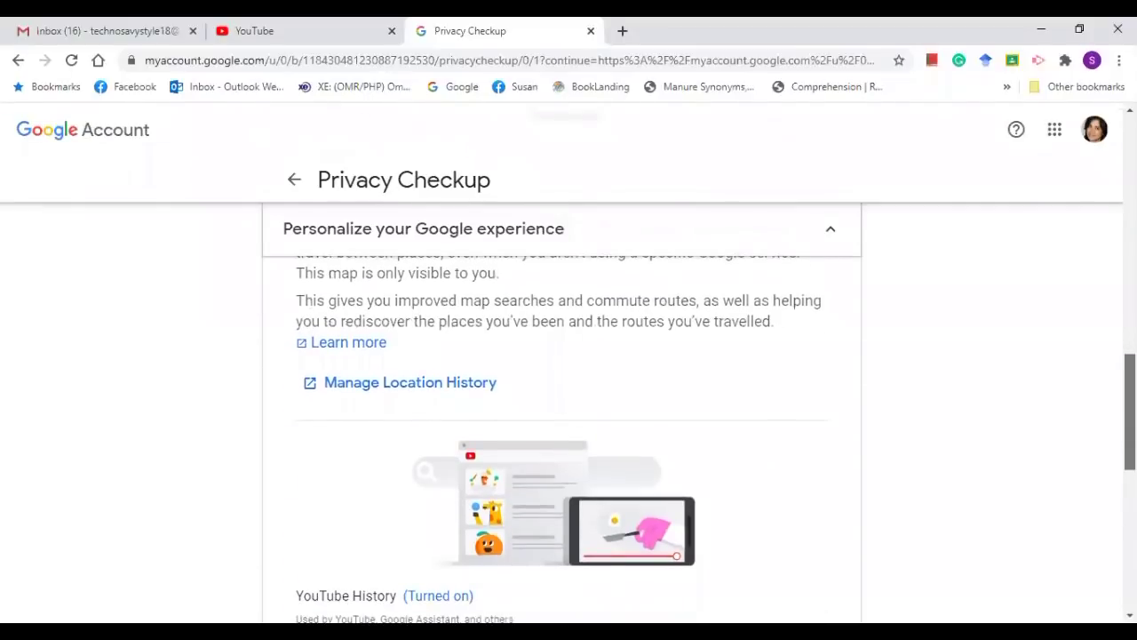
pyautogui.scroll(-3, 561, 426)
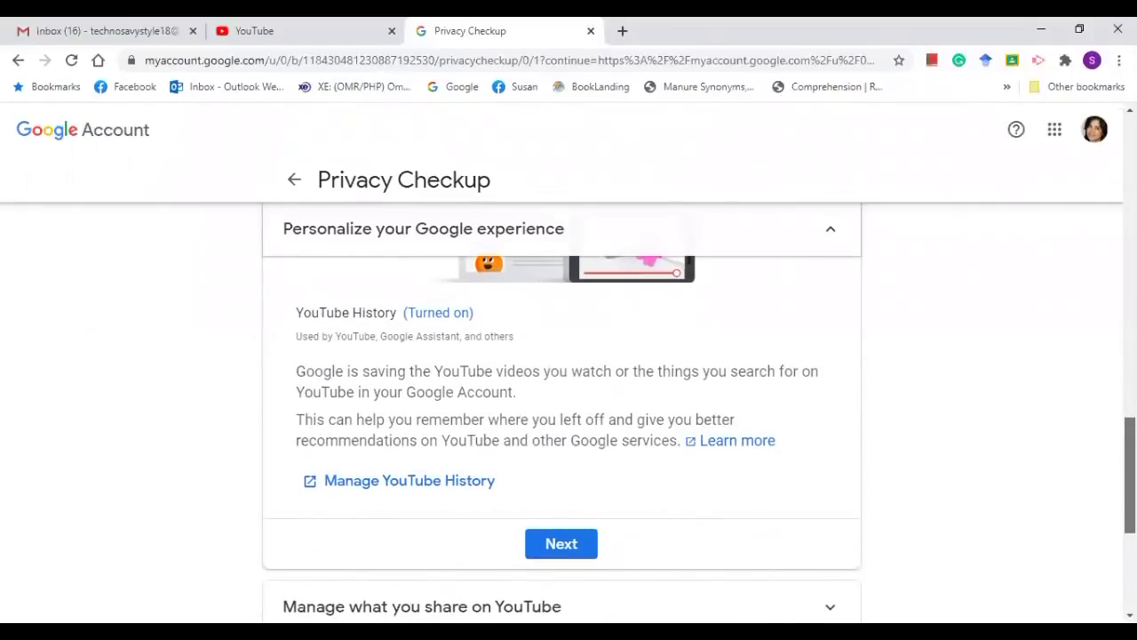
pyautogui.scroll(-1, 582, 520)
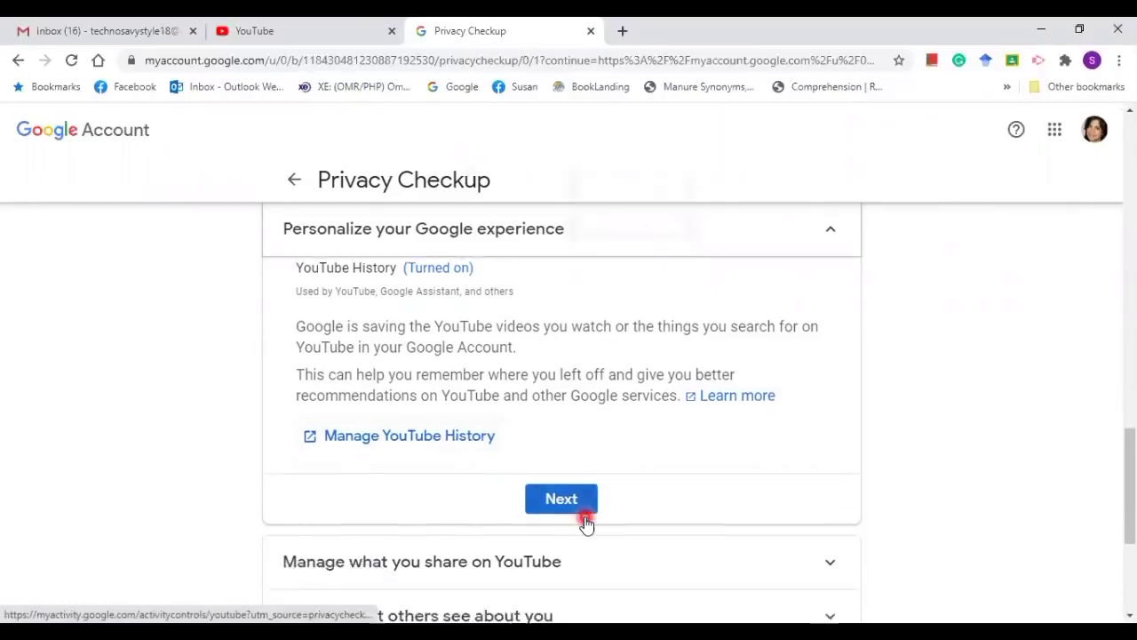
# - Under 'Manage what you share on YouTube', tick both 'saved playlists' and 'Keep all my subscriptions private'
pyautogui.click(561, 462)
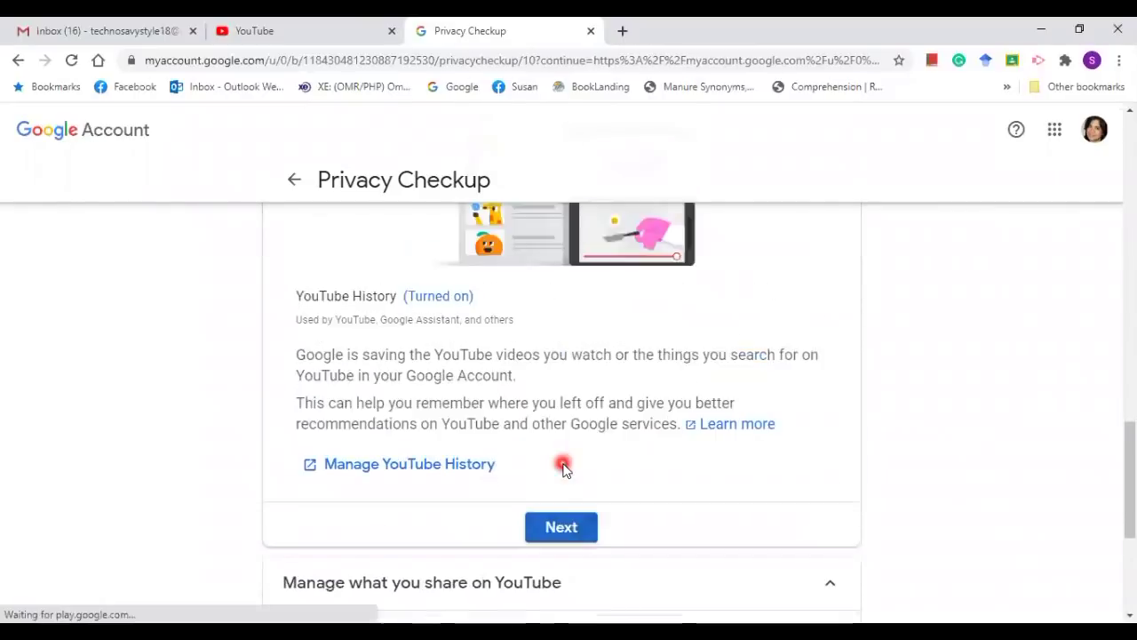
pyautogui.scroll(-2, 569, 460)
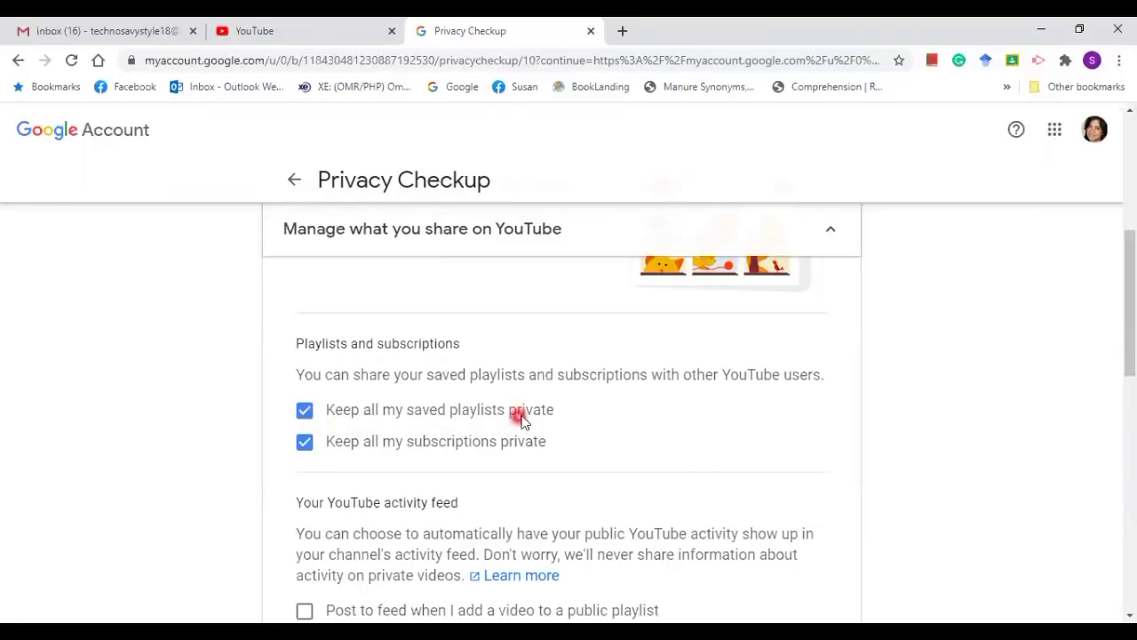
pyautogui.click(305, 412)
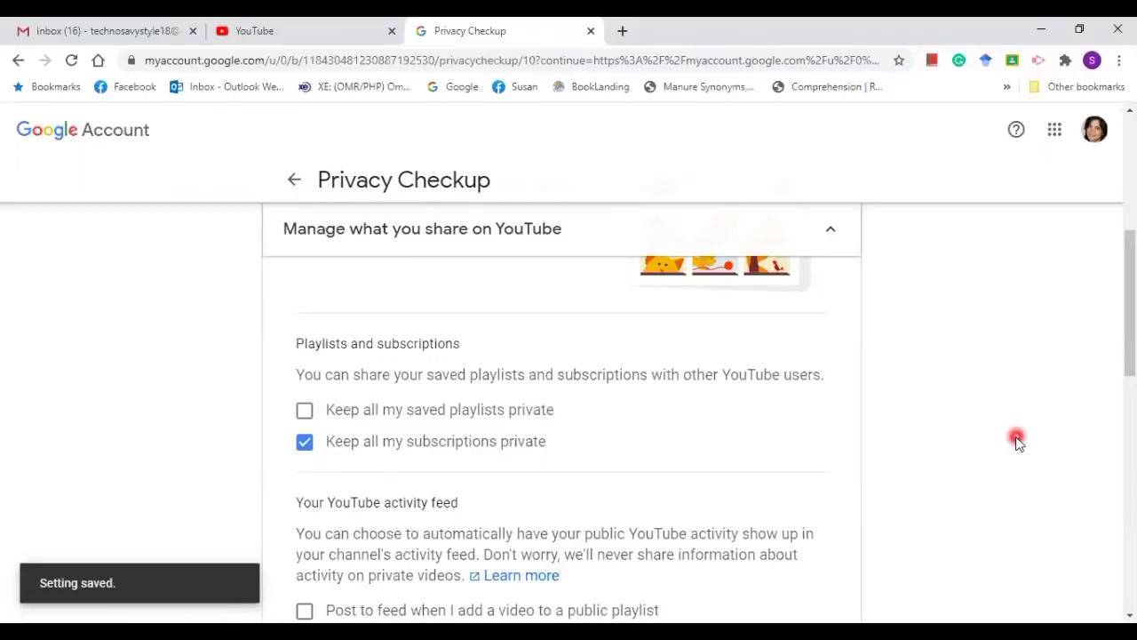
pyautogui.click(305, 409)
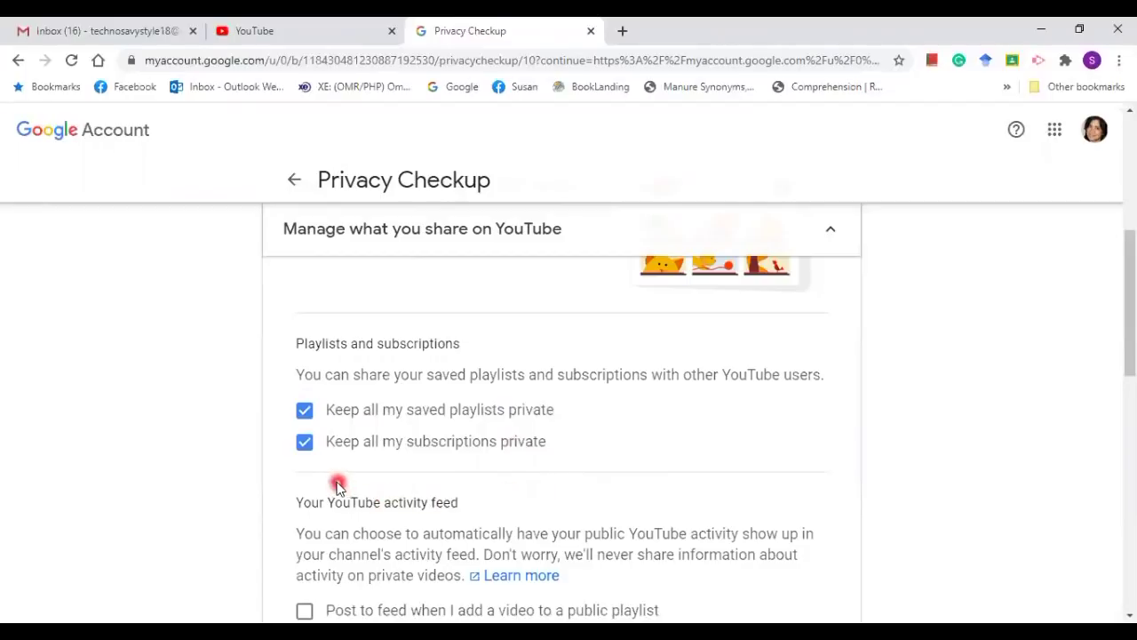
pyautogui.click(305, 443)
pyautogui.click(773, 418)
pyautogui.click(305, 441)
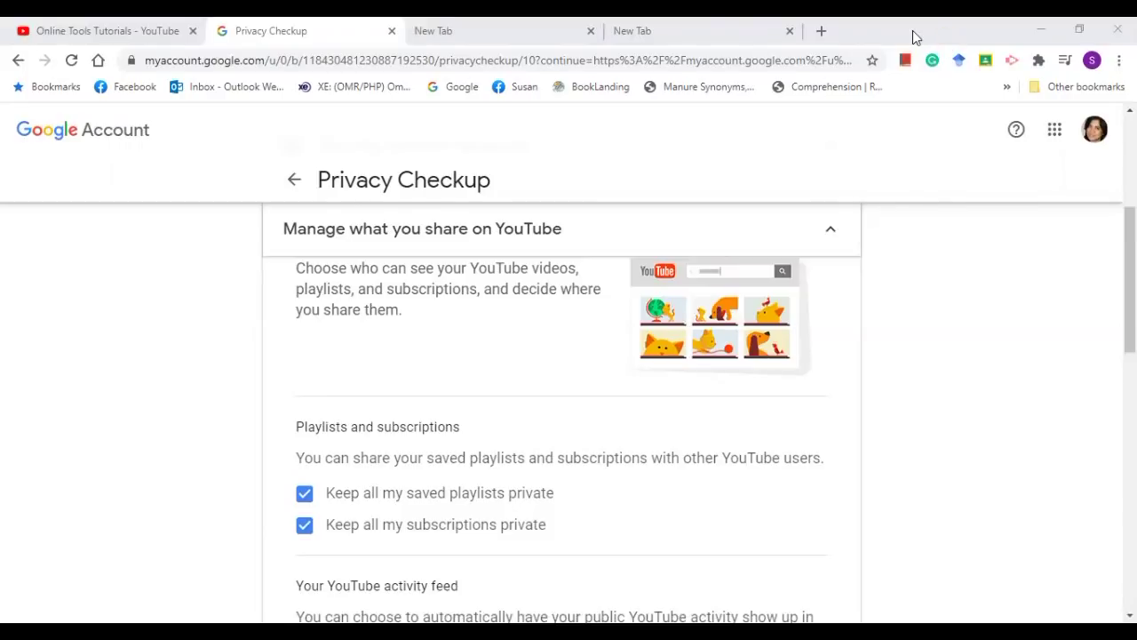
# - Return to the YouTube tab and scroll down the Online Tools Tutorials channel page
pyautogui.click(81, 32)
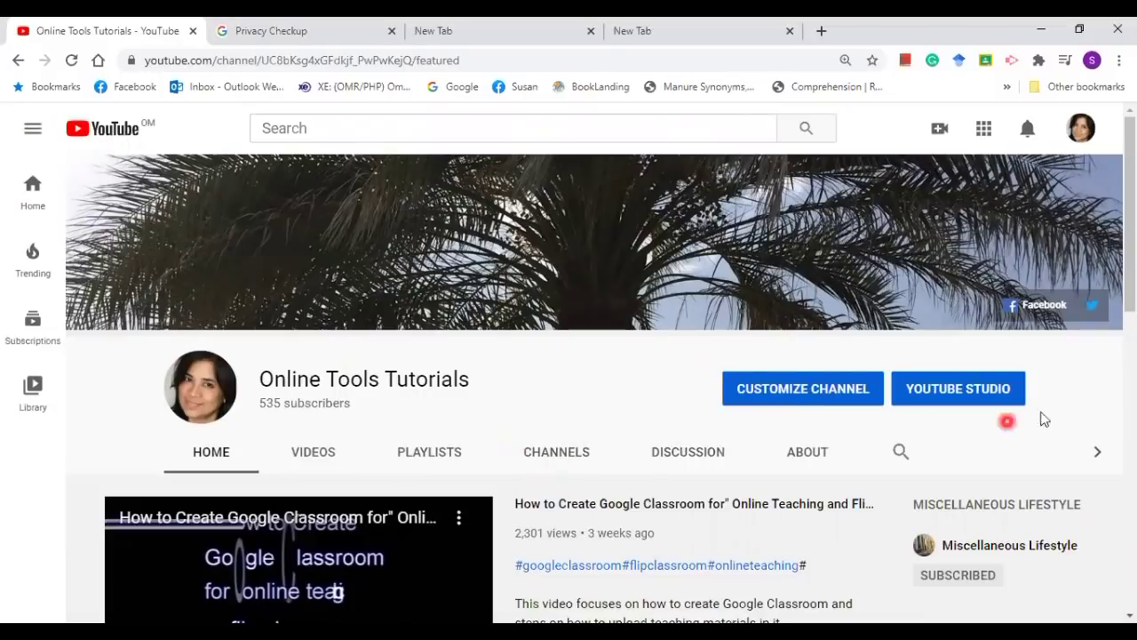
pyautogui.scroll(-1, 1044, 419)
pyautogui.scroll(-1, 622, 287)
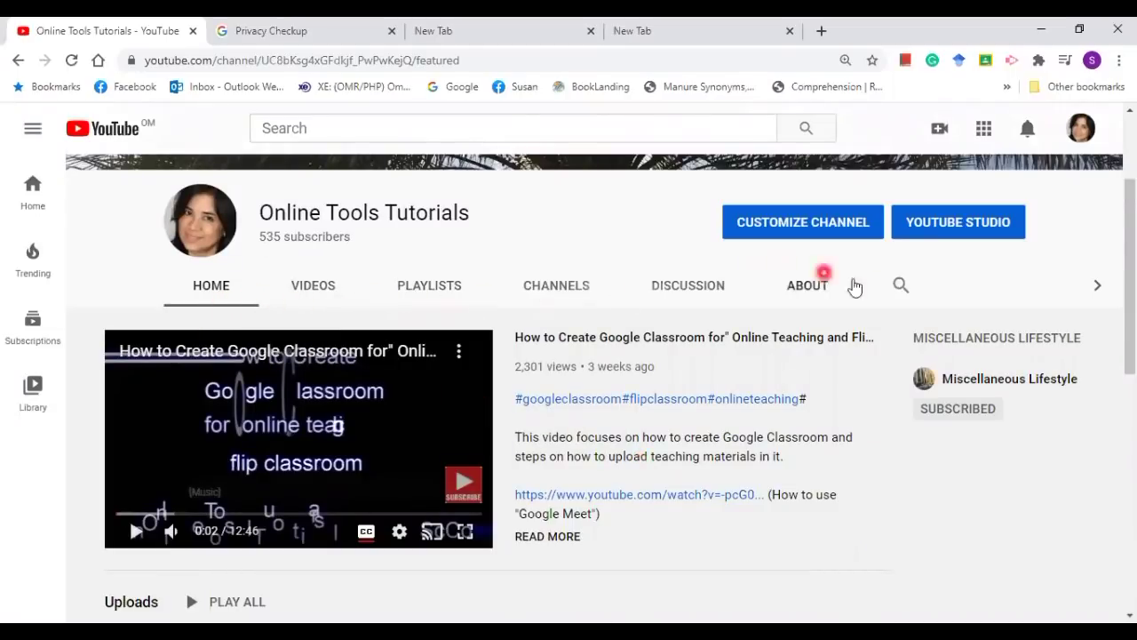
# - Read through the channel's About details, then move on to its Channels tab
pyautogui.click(808, 287)
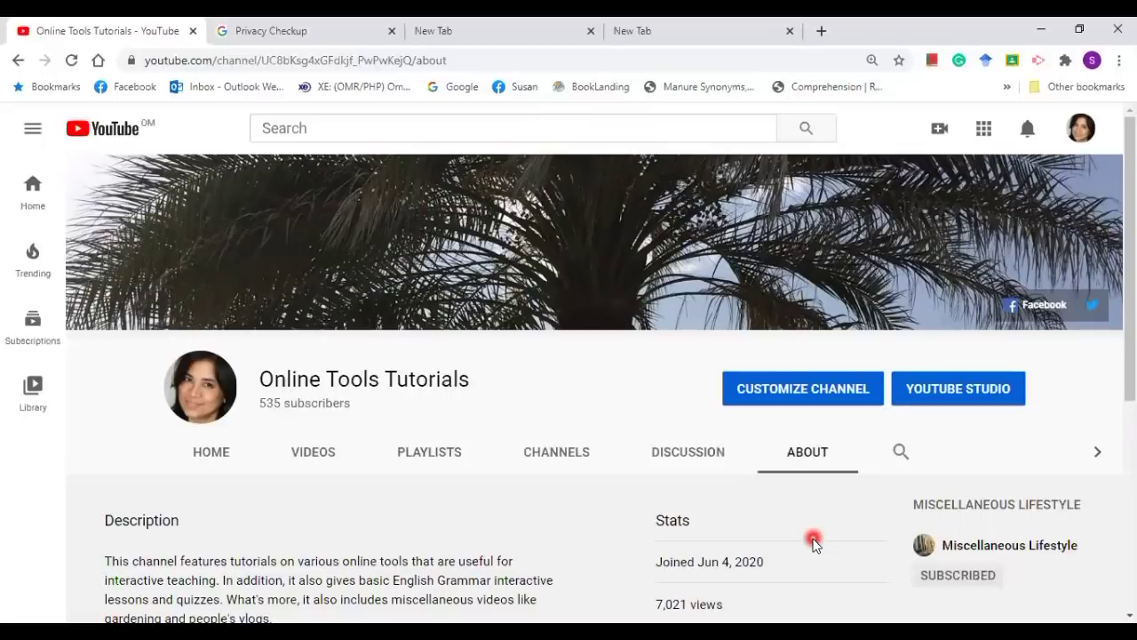
pyautogui.scroll(-1, 813, 539)
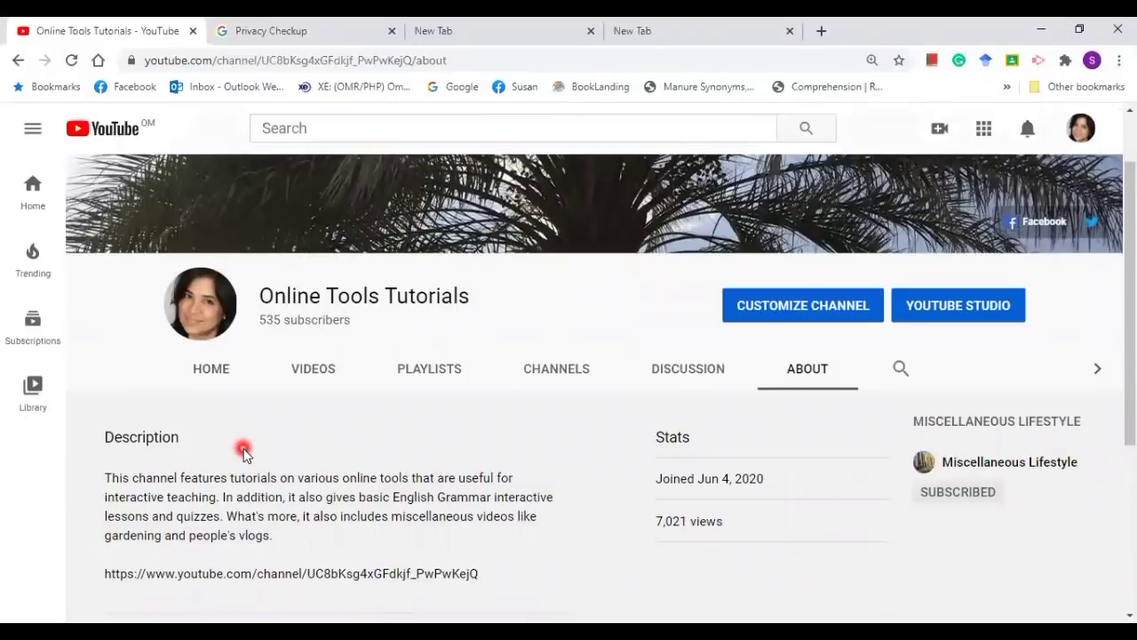
pyautogui.scroll(-3, 246, 452)
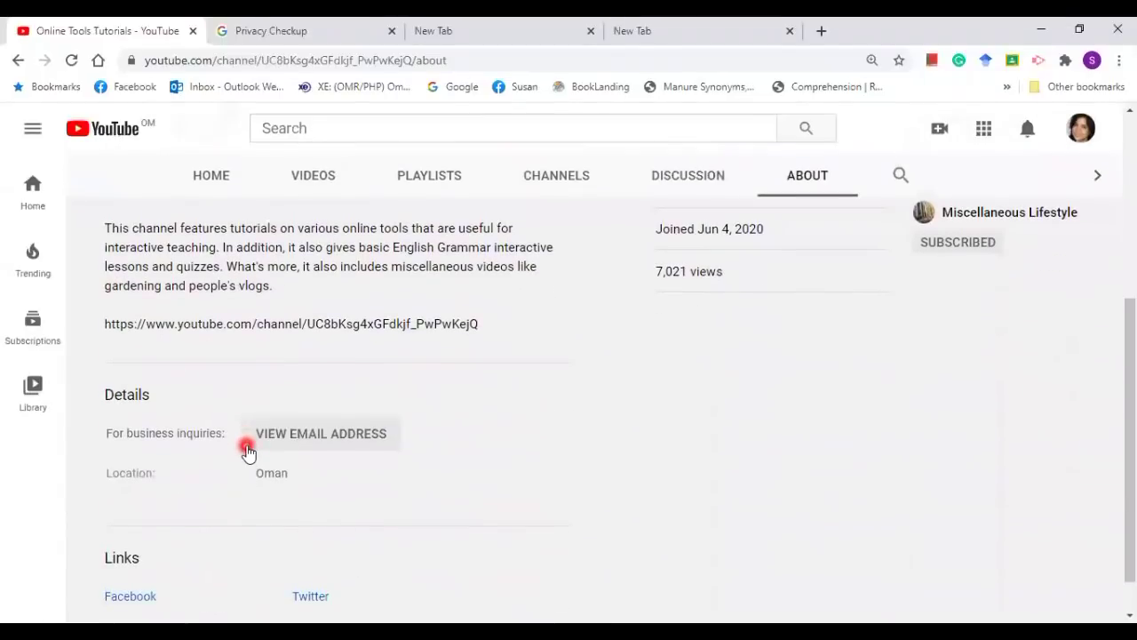
pyautogui.scroll(-1, 241, 490)
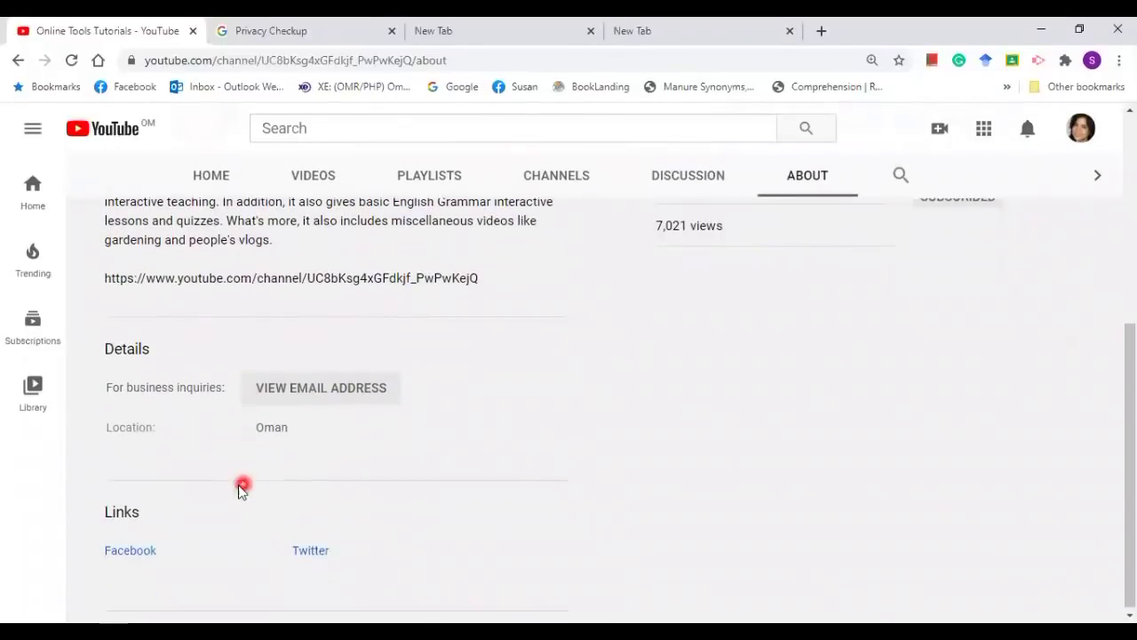
pyautogui.scroll(4, 706, 458)
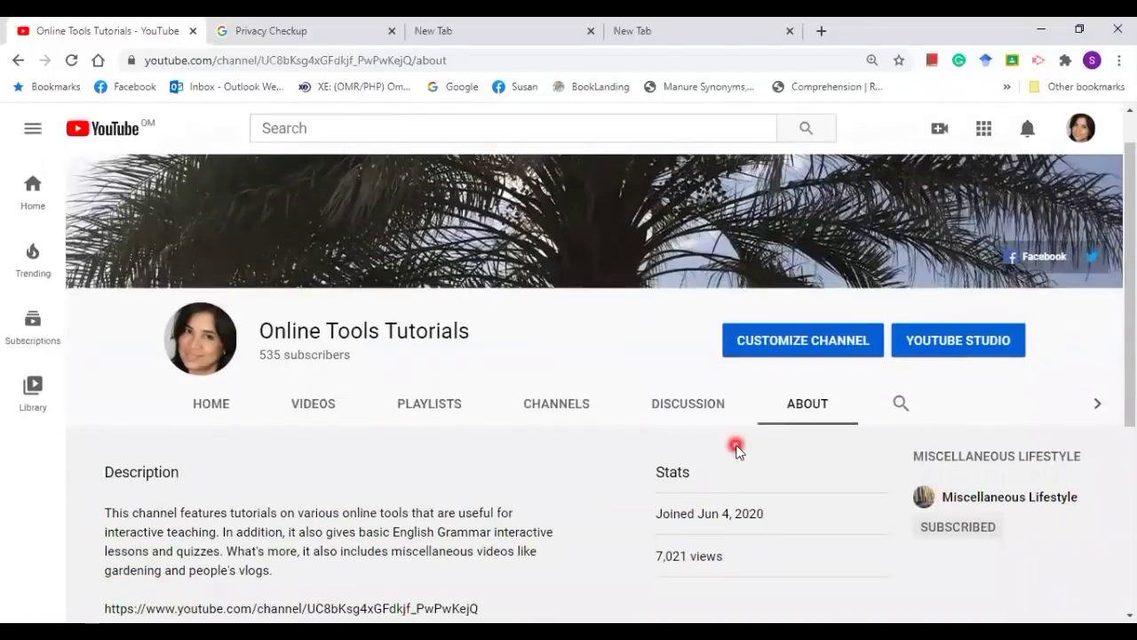
pyautogui.click(565, 414)
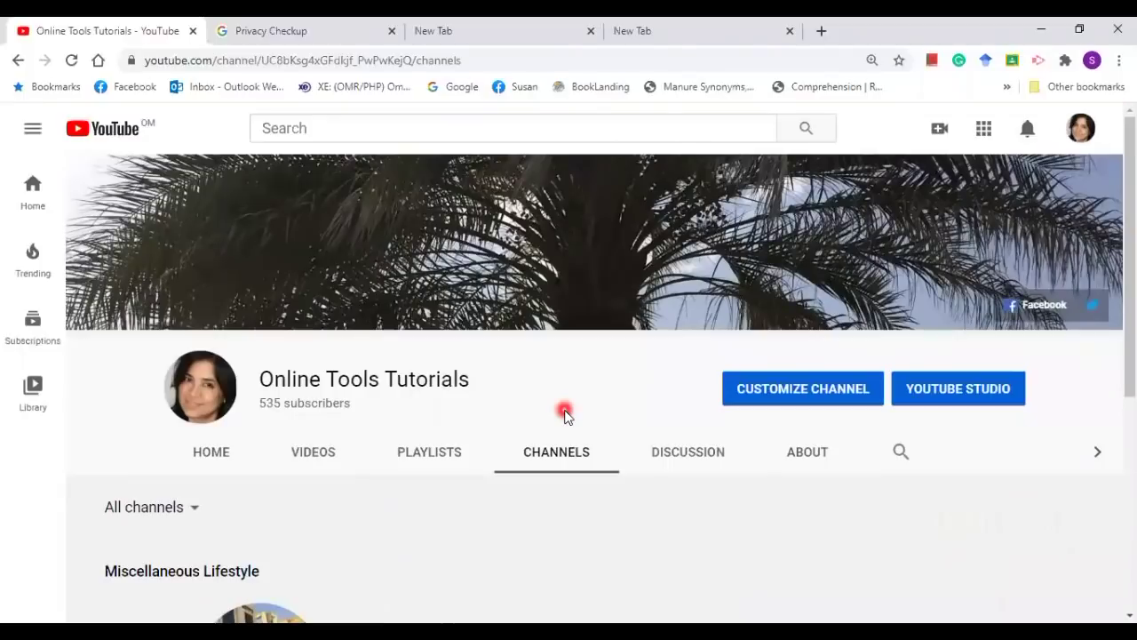
# - Scroll the Channels section to view its Subscriptions, then go back to the Privacy Checkup tab
pyautogui.scroll(-2, 565, 413)
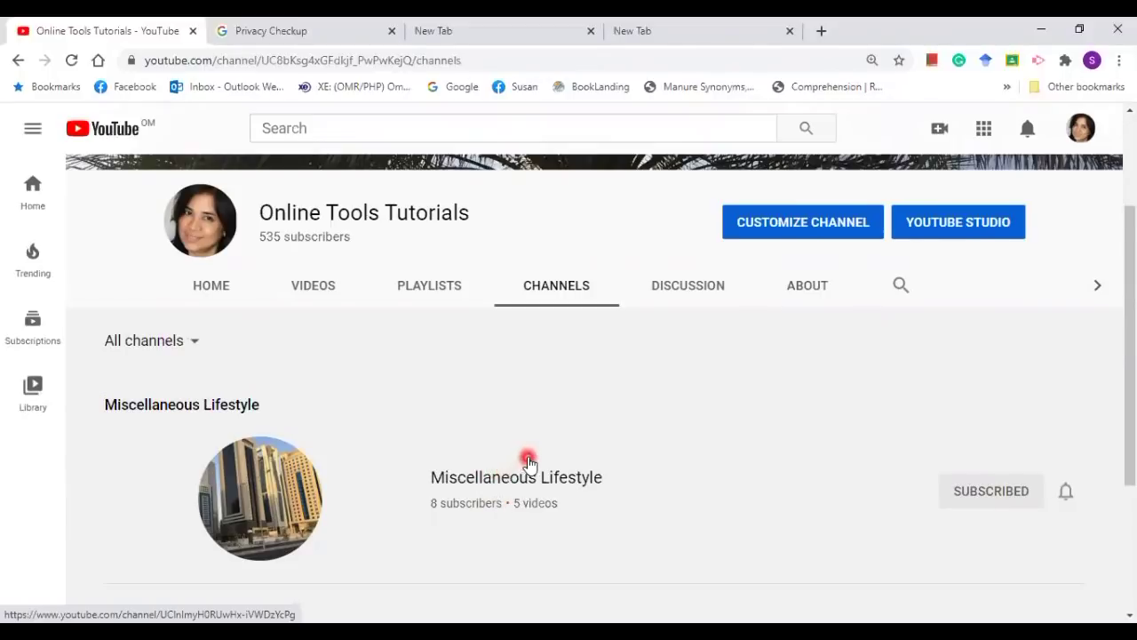
pyautogui.scroll(-3, 525, 459)
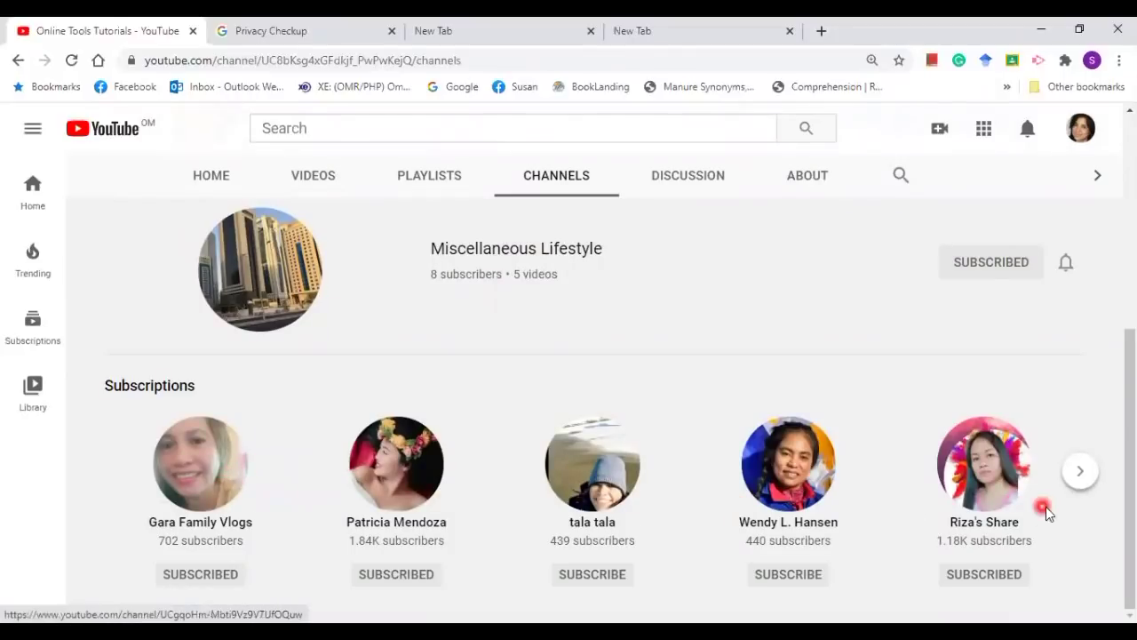
pyautogui.scroll(3, 797, 462)
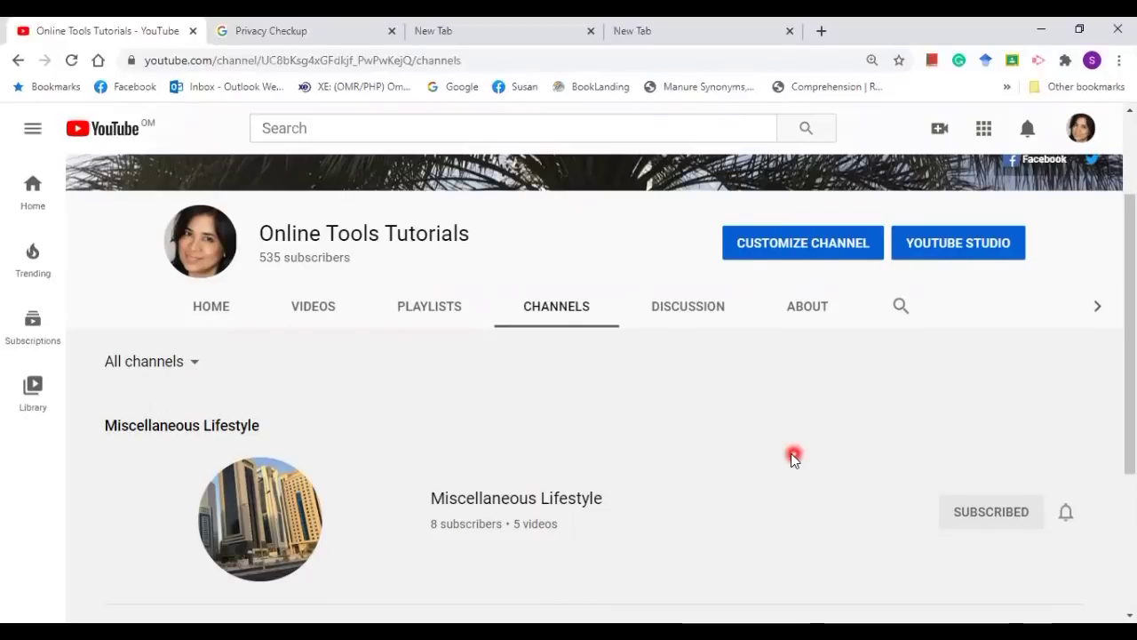
pyautogui.scroll(-2, 791, 455)
pyautogui.scroll(3, 782, 462)
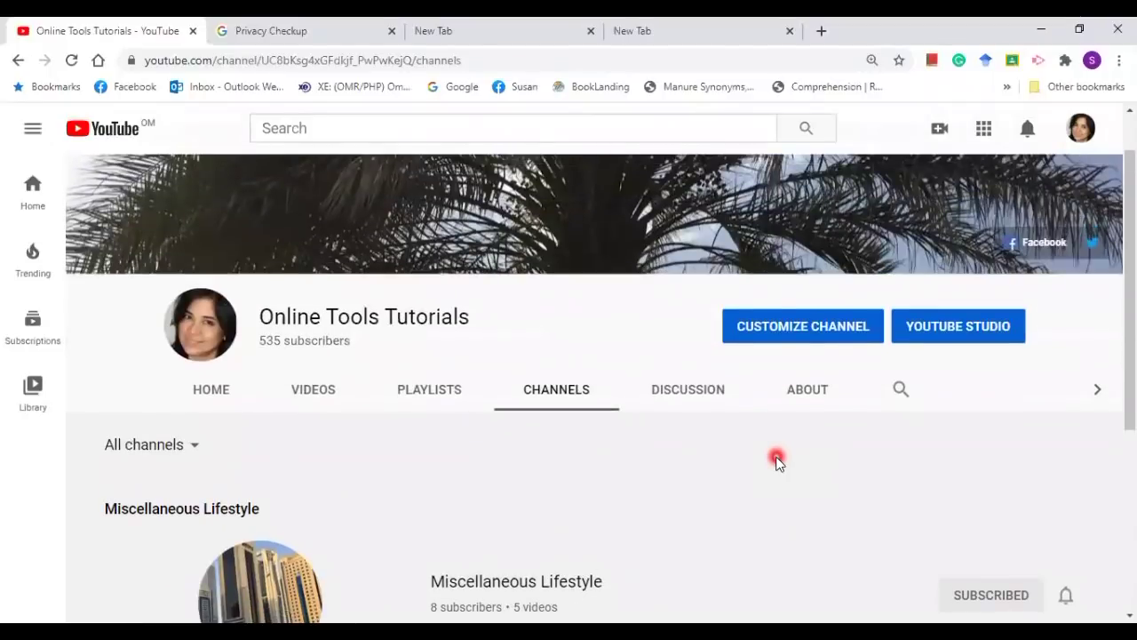
pyautogui.scroll(1, 612, 373)
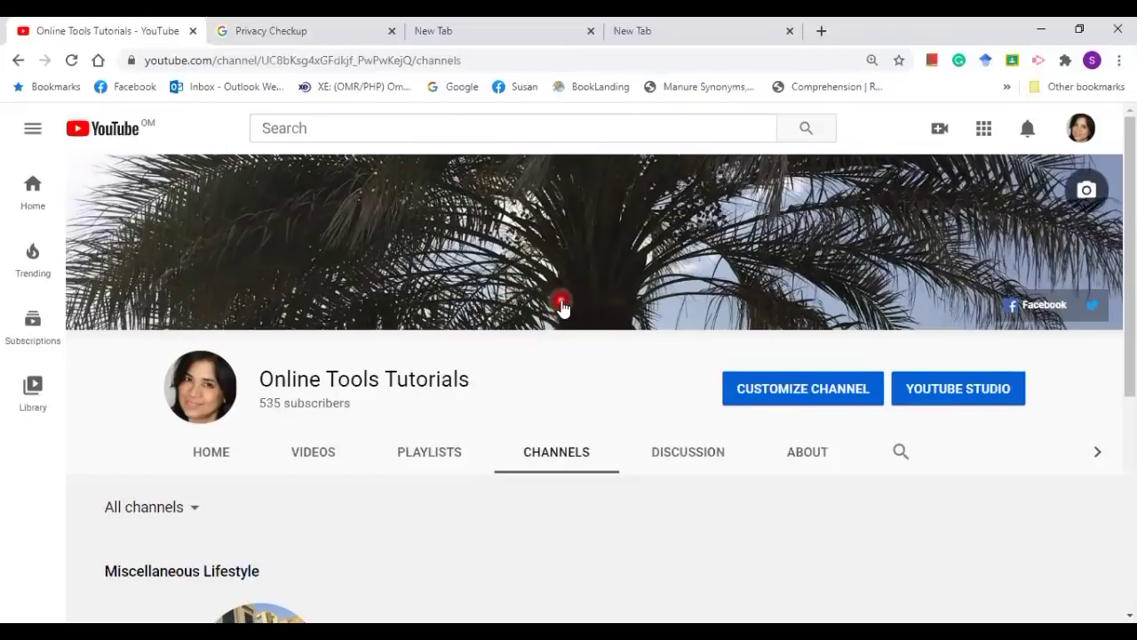
pyautogui.scroll(-4, 560, 302)
pyautogui.scroll(4, 562, 307)
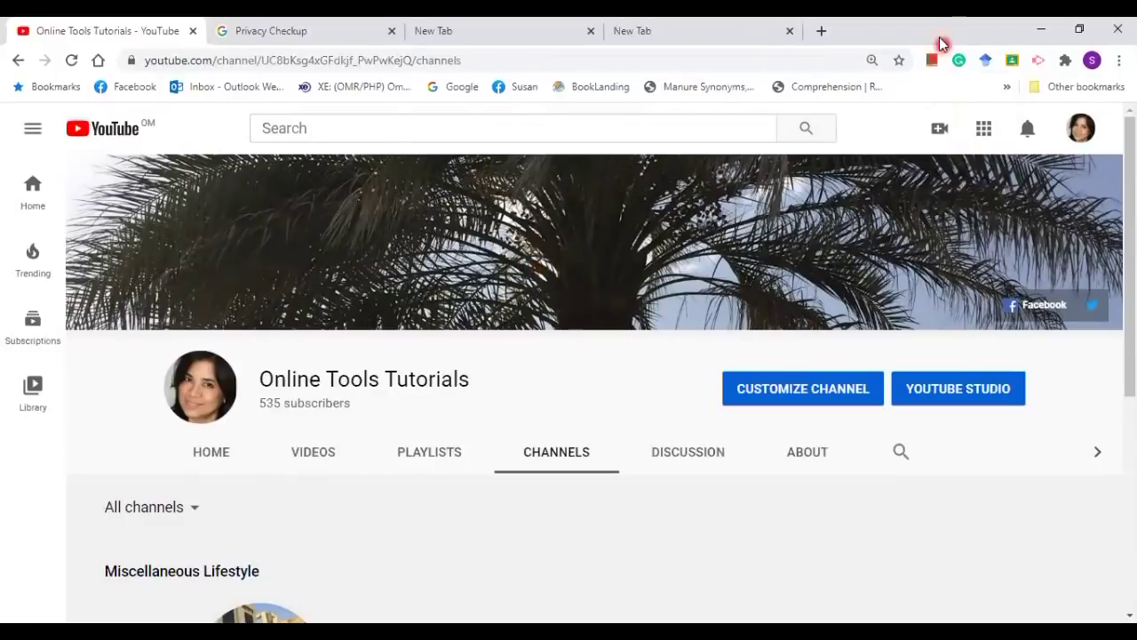
pyautogui.click(901, 27)
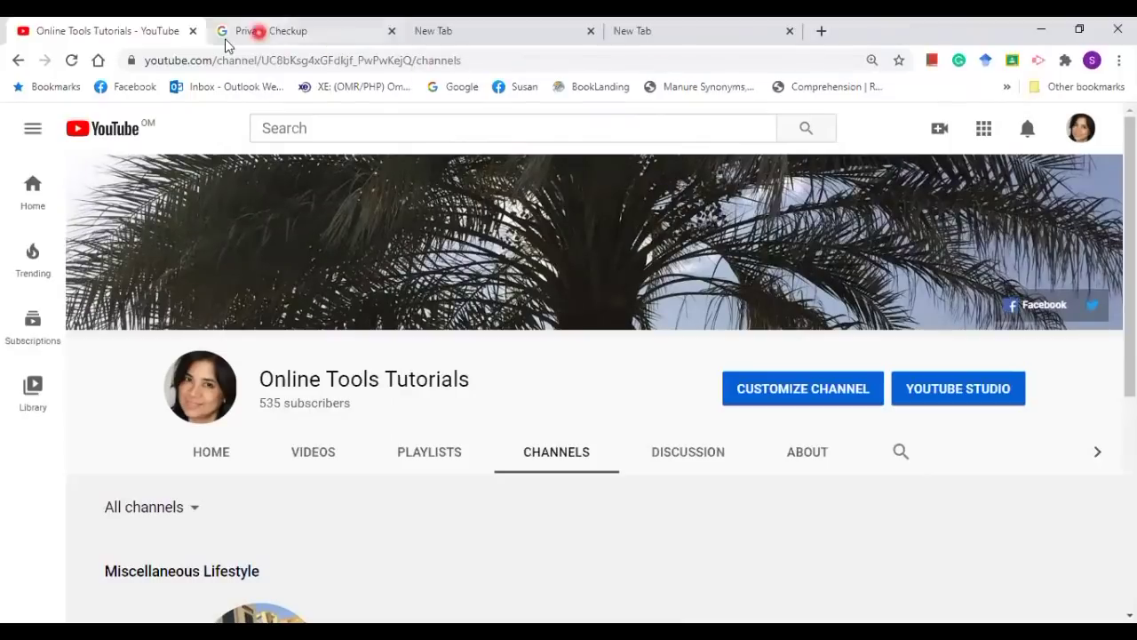
pyautogui.click(257, 35)
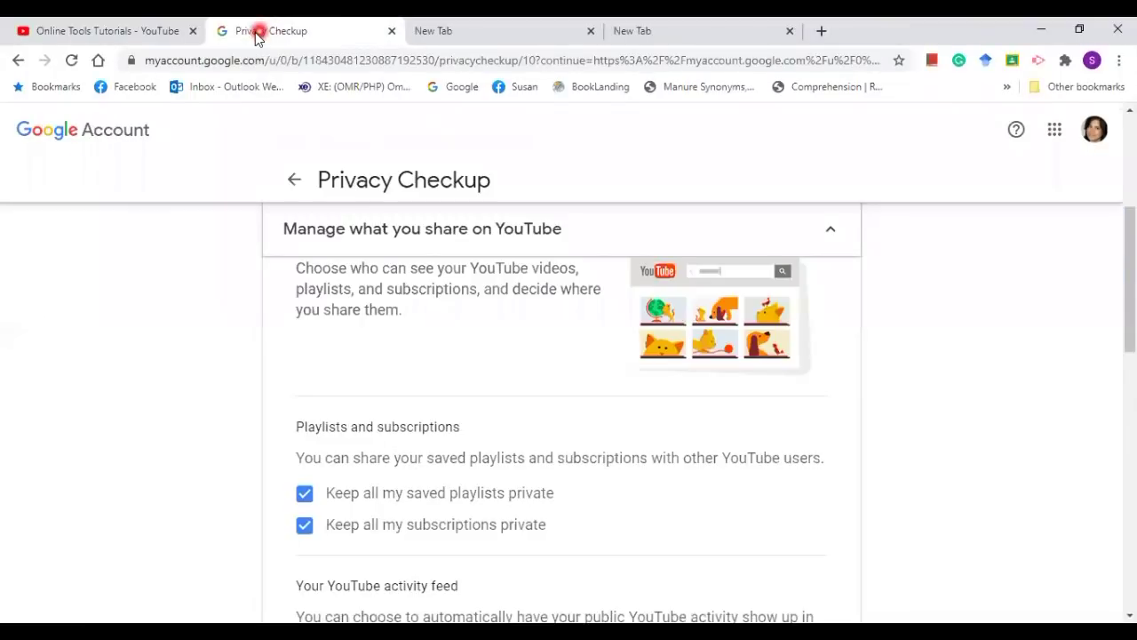